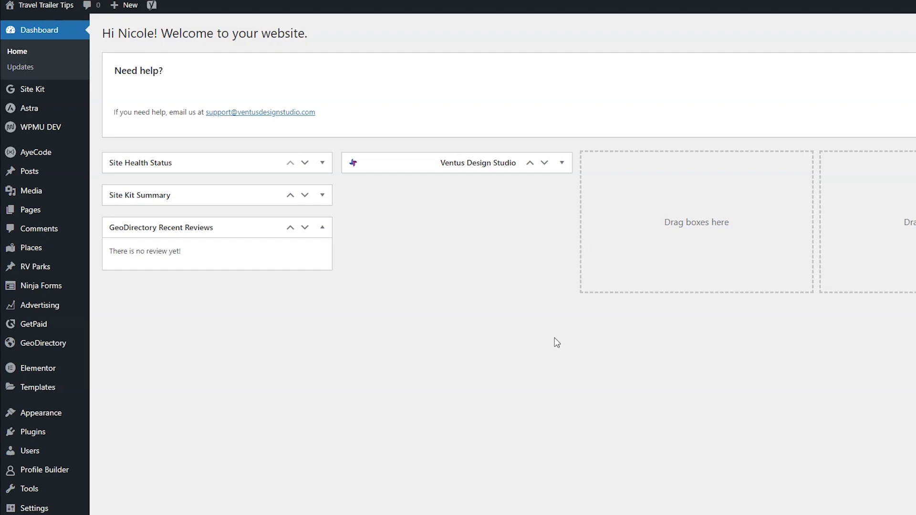
# Install and activate the Custom Map Styles extension from GeoDirectory Extensions
pyautogui.moveTo(24, 346)
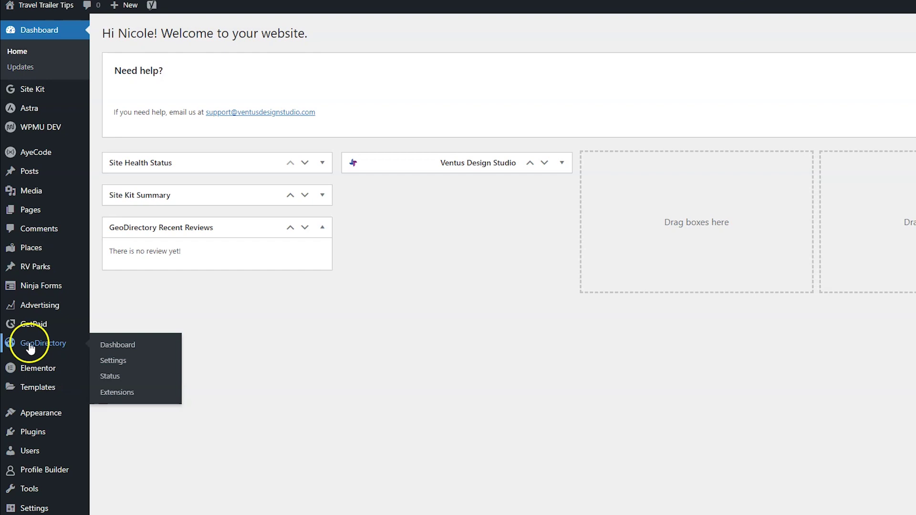
pyautogui.click(114, 392)
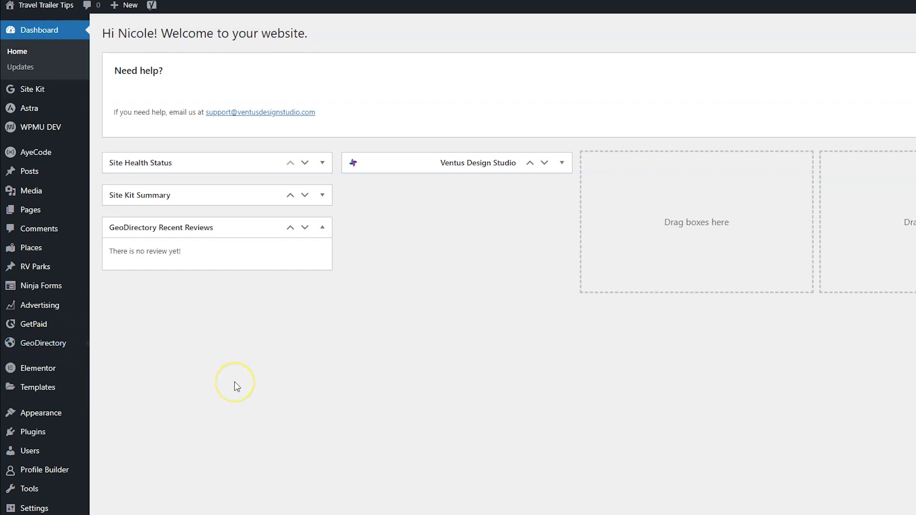
pyautogui.scroll(-10, 282, 187)
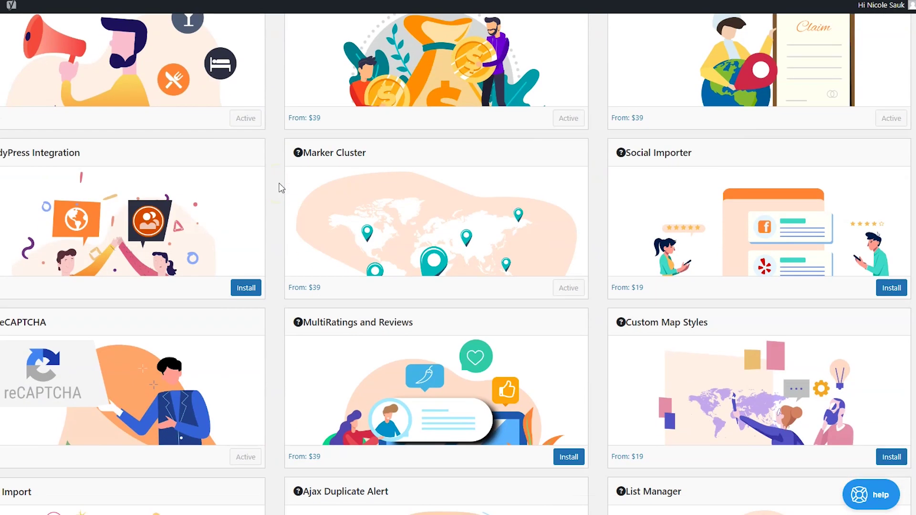
pyautogui.scroll(-3, 280, 188)
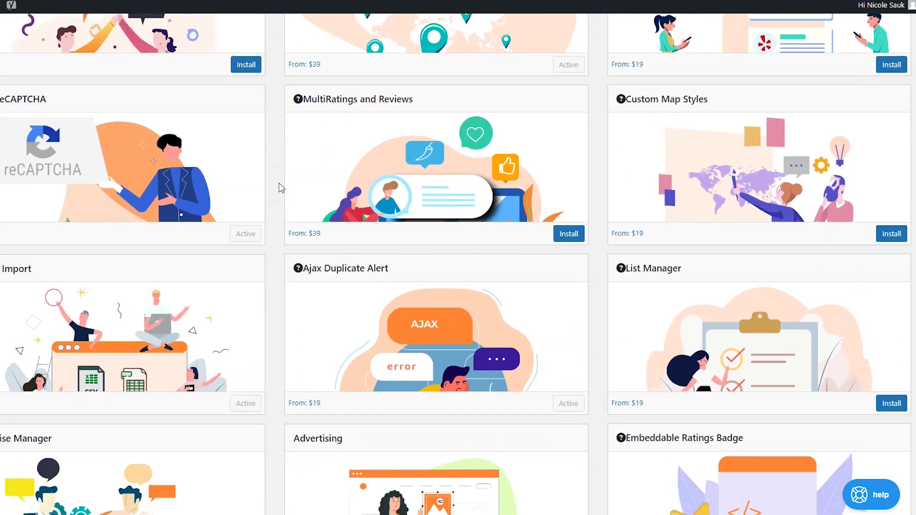
pyautogui.click(887, 233)
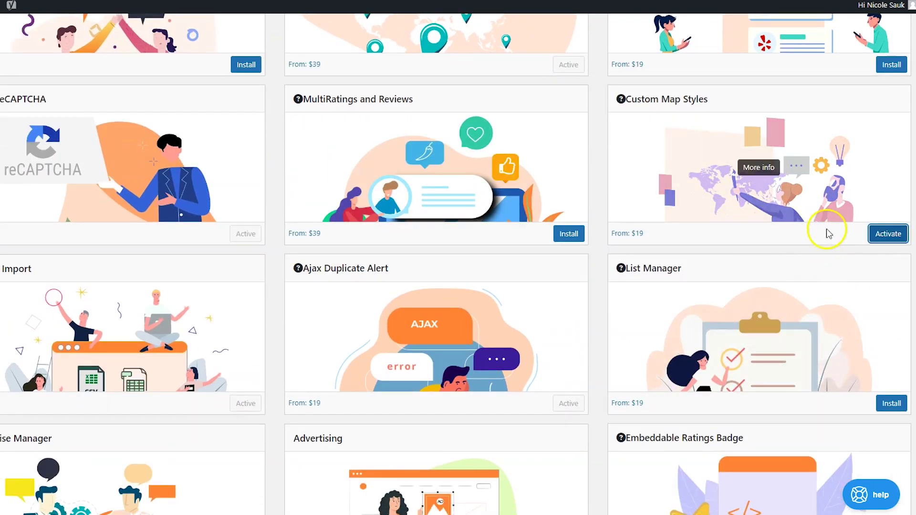
pyautogui.click(876, 236)
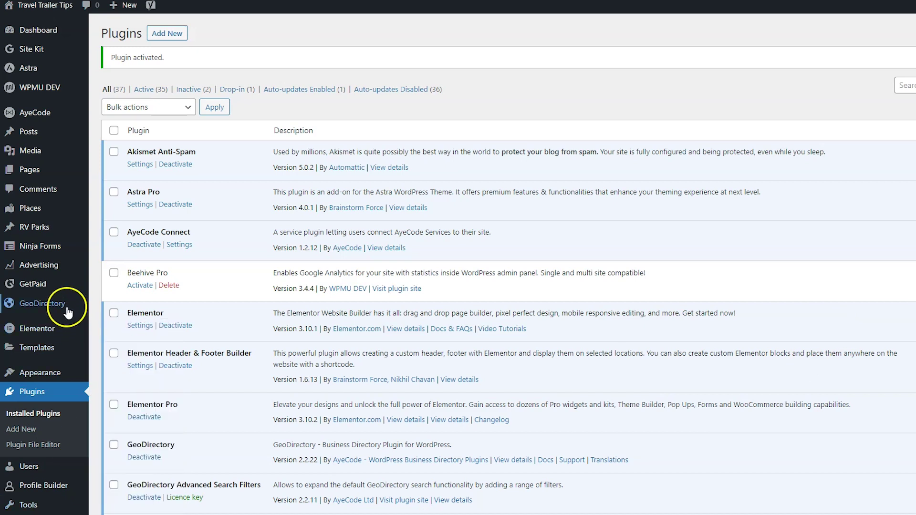
# Turn on Custom Style for directory, archive, detail and add-listing maps and show advanced options
pyautogui.moveTo(68, 312)
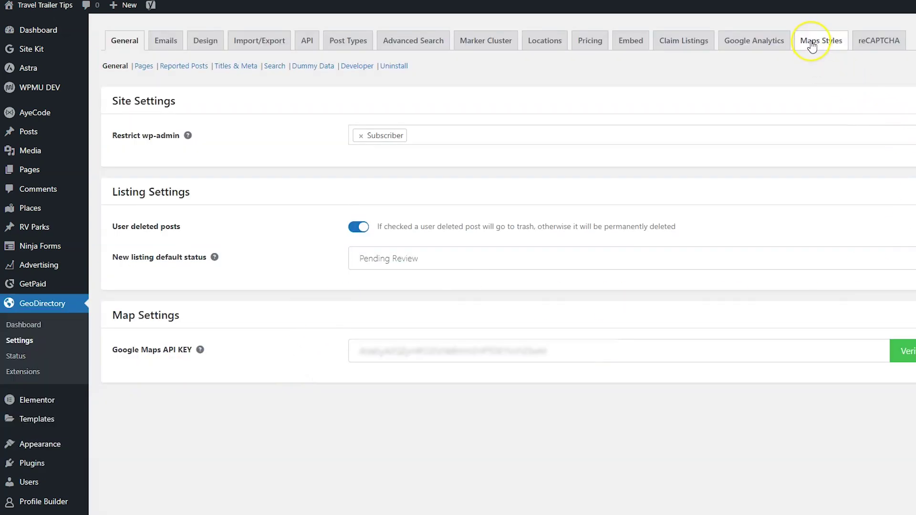
pyautogui.click(811, 44)
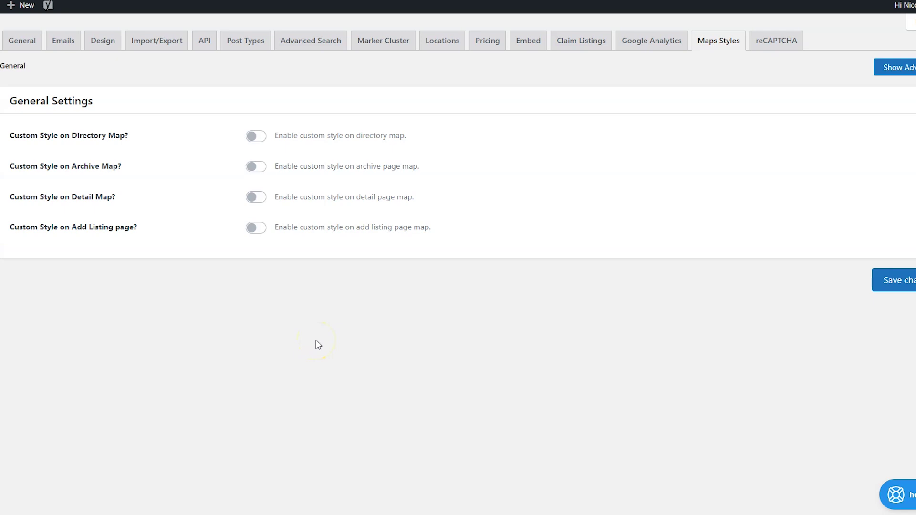
pyautogui.click(256, 137)
pyautogui.click(256, 168)
pyautogui.click(255, 201)
pyautogui.click(256, 230)
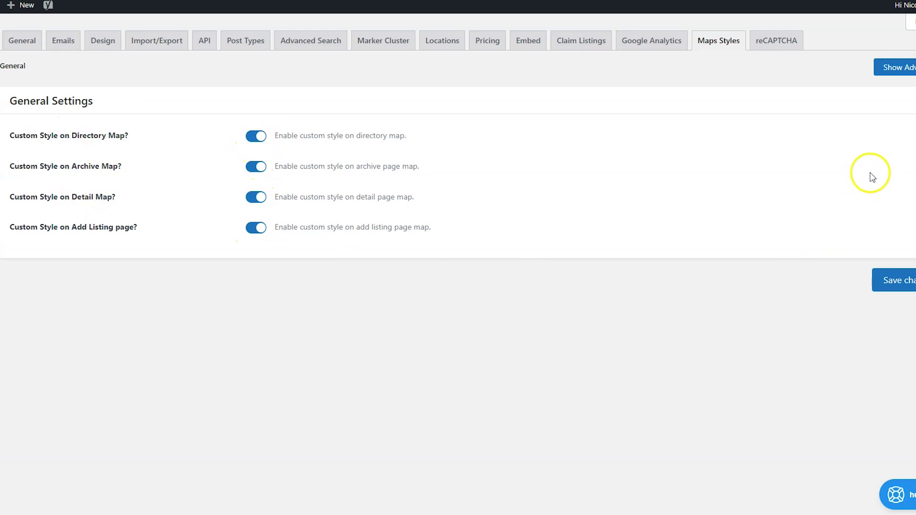
pyautogui.click(906, 67)
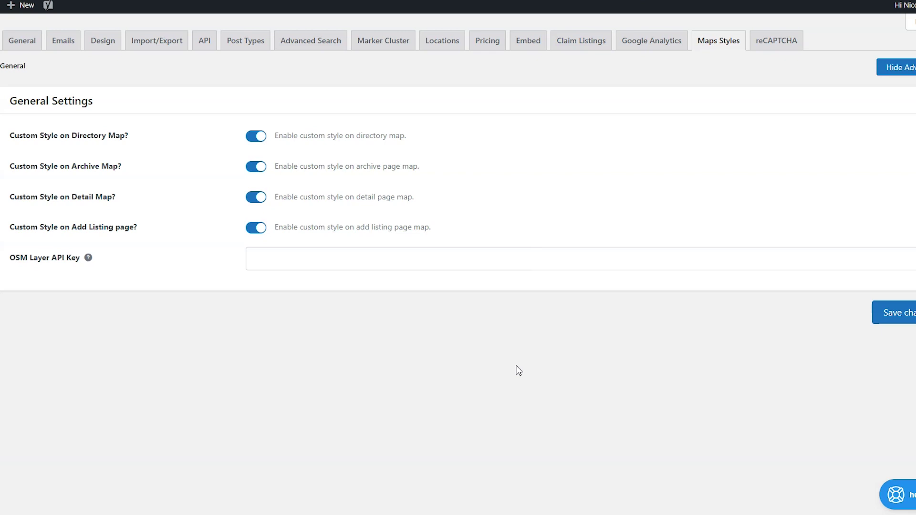
# Save the Maps Styles general settings with all four custom styles enabled
pyautogui.click(280, 452)
# Save the map style settings again and bring up GeoDirectory's General settings
pyautogui.click(890, 323)
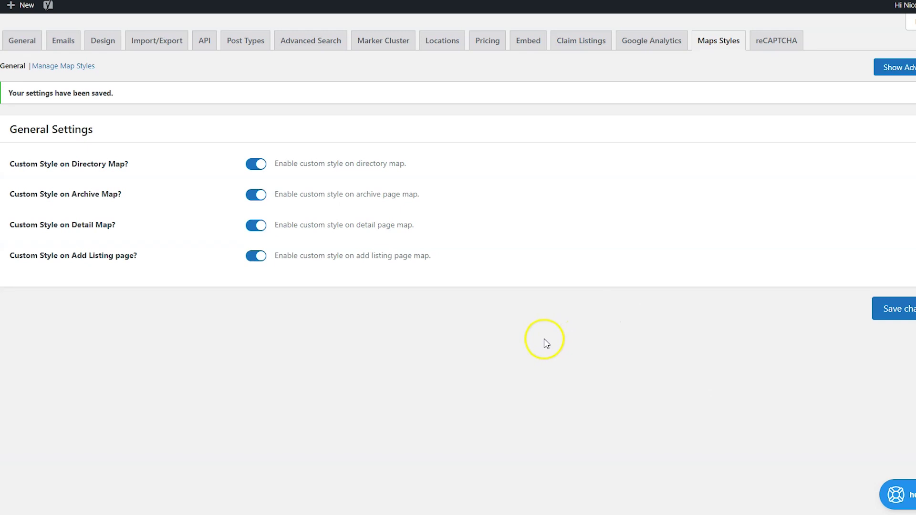
pyautogui.click(29, 51)
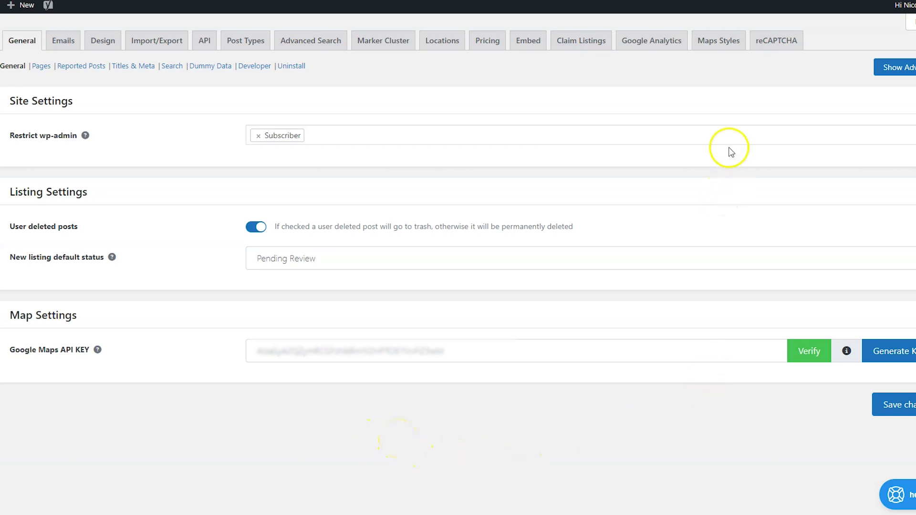
# Go to Manage Map Styles and review the OpenStreetMap.Mapnik directory map style
pyautogui.click(724, 48)
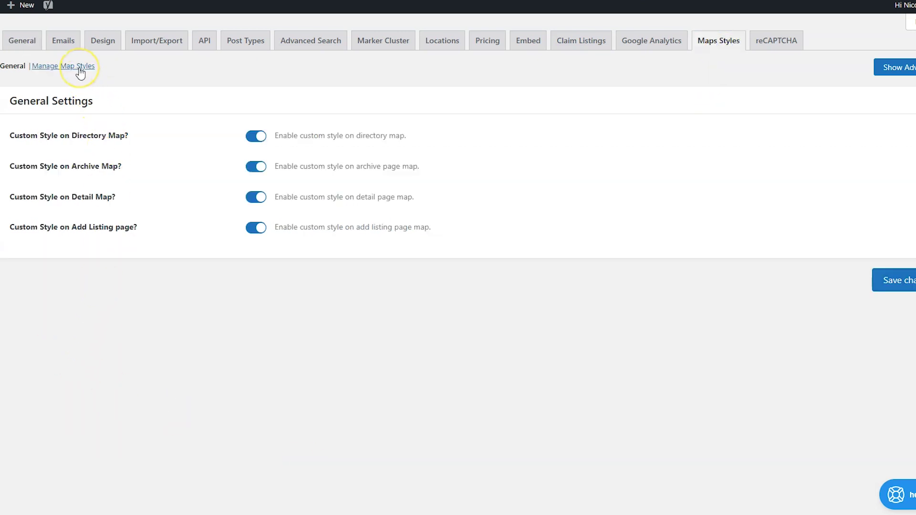
pyautogui.click(79, 67)
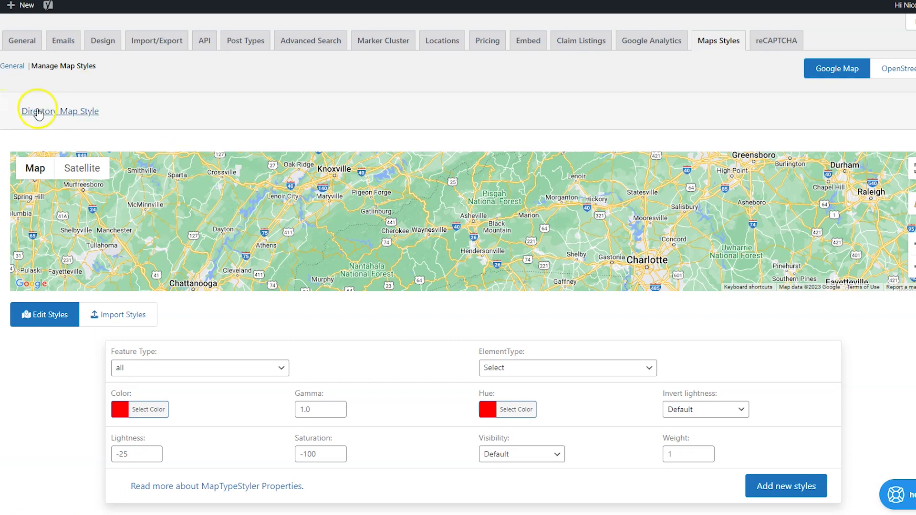
pyautogui.scroll(-4, 4, 205)
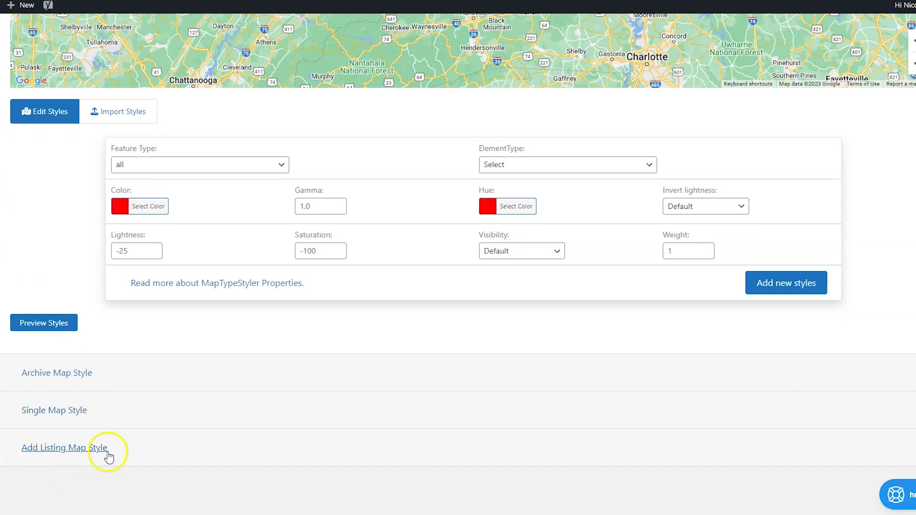
pyautogui.scroll(4, 24, 439)
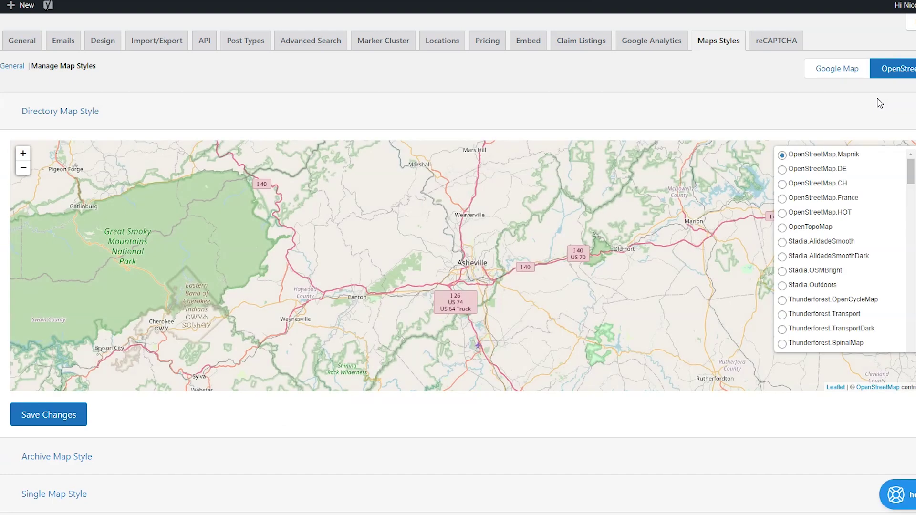
# Switch the style editor to Google Maps and pan the preview toward Charlotte
pyautogui.click(825, 72)
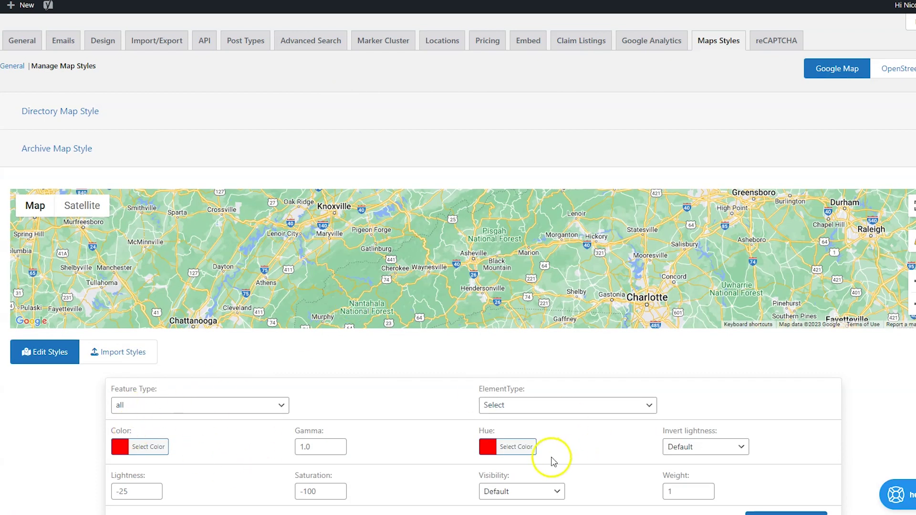
pyautogui.click(198, 407)
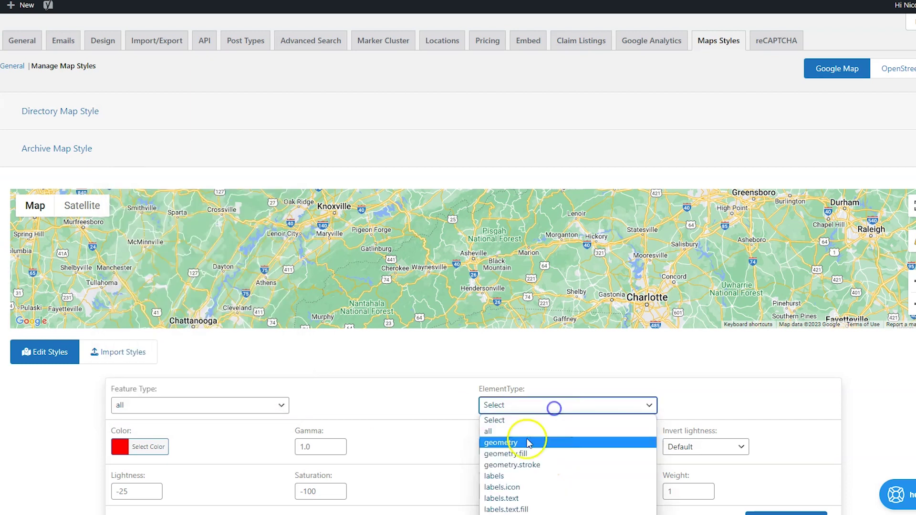
pyautogui.click(553, 407)
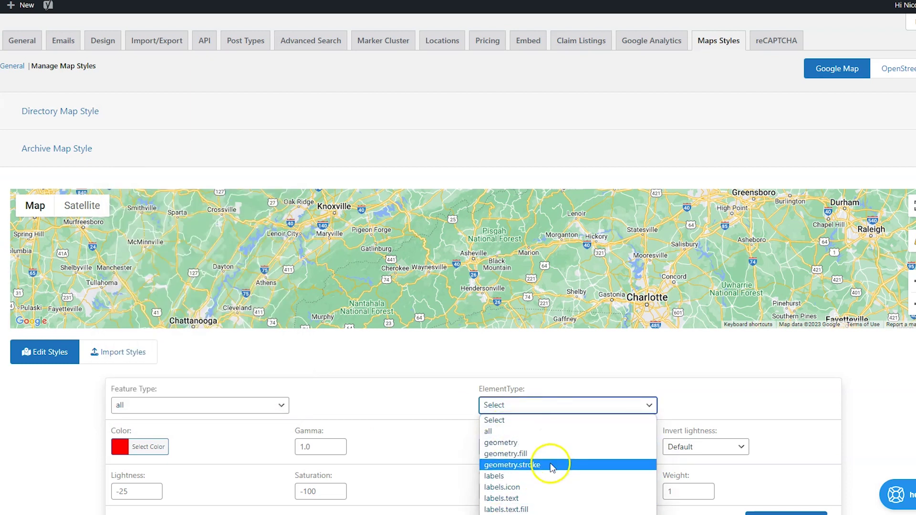
pyautogui.click(388, 400)
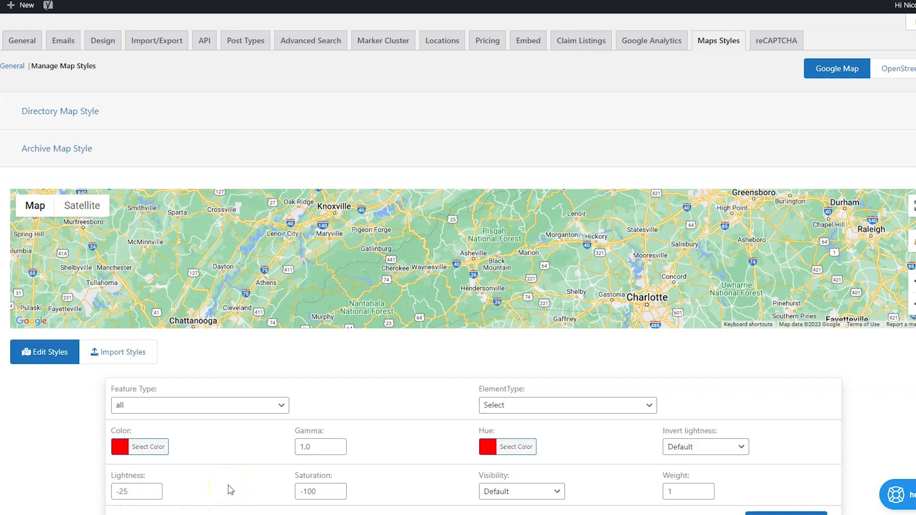
pyautogui.moveTo(429, 271); pyautogui.dragTo(338, 252)
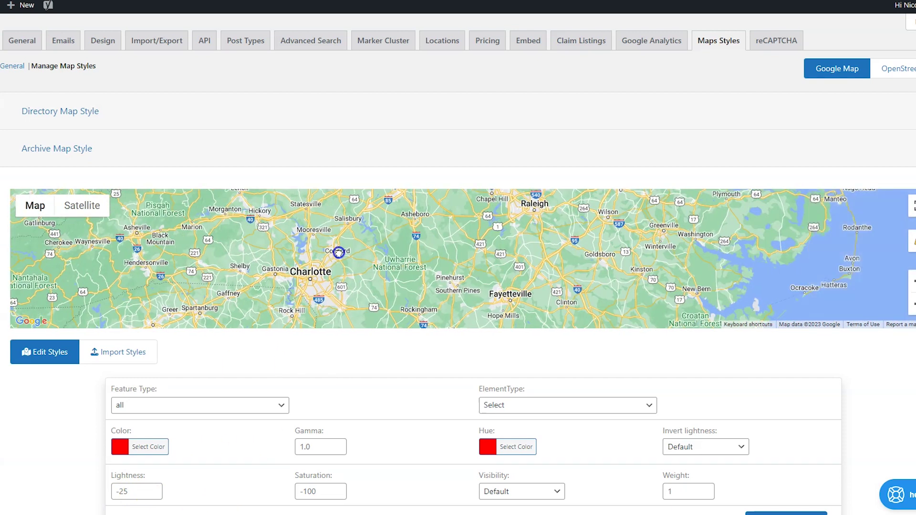
# Target the new style at road.highway features with the geometry.stroke element type
pyautogui.click(250, 404)
pyautogui.scroll(-1, 186, 328)
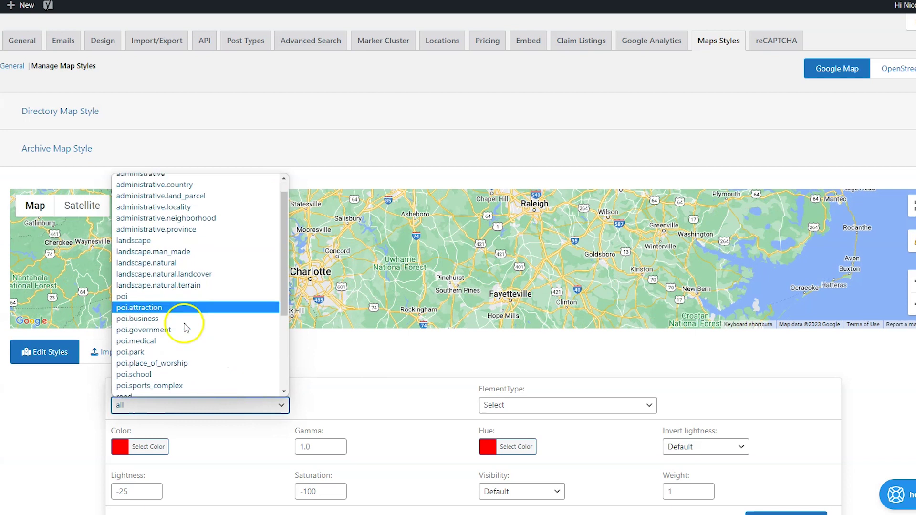
pyautogui.scroll(-3, 186, 328)
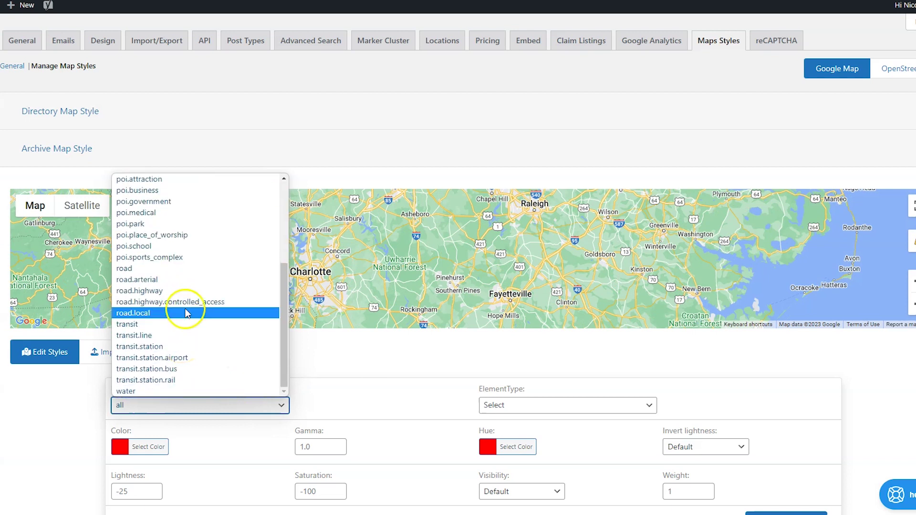
pyautogui.click(189, 291)
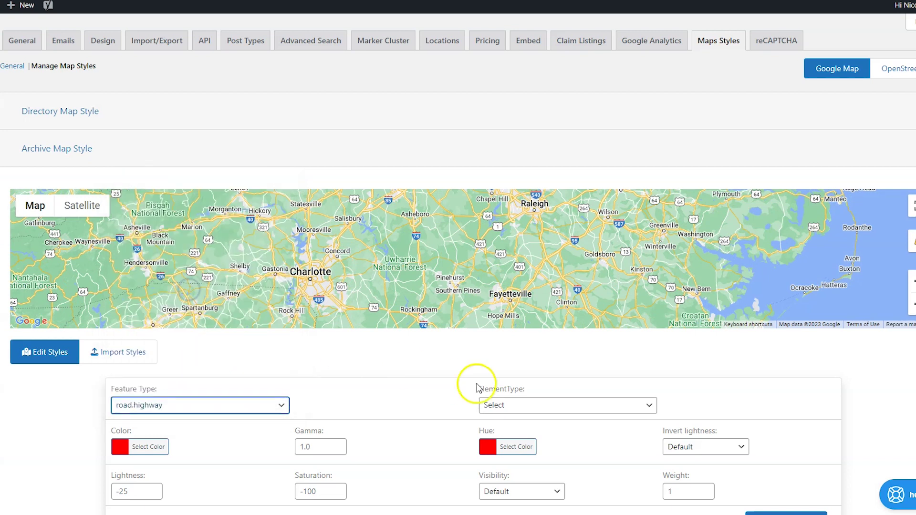
pyautogui.click(523, 403)
pyautogui.scroll(-1, 409, 378)
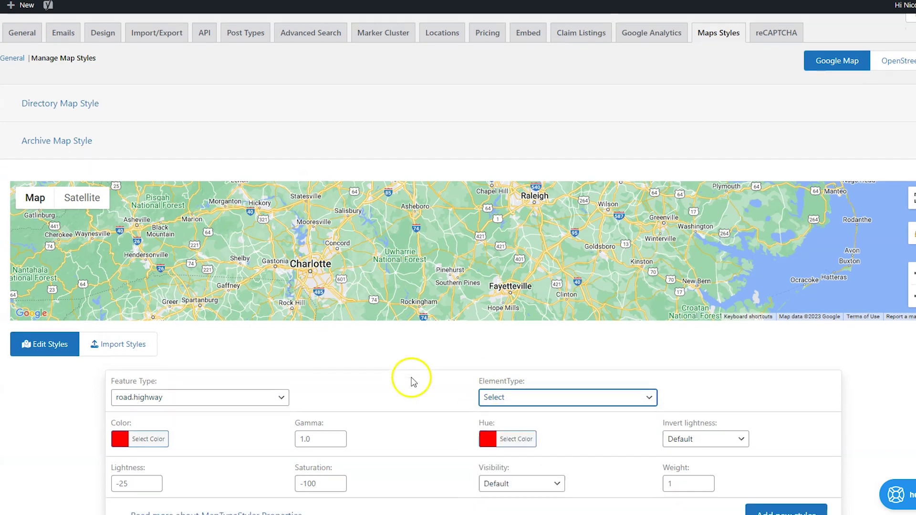
pyautogui.click(521, 352)
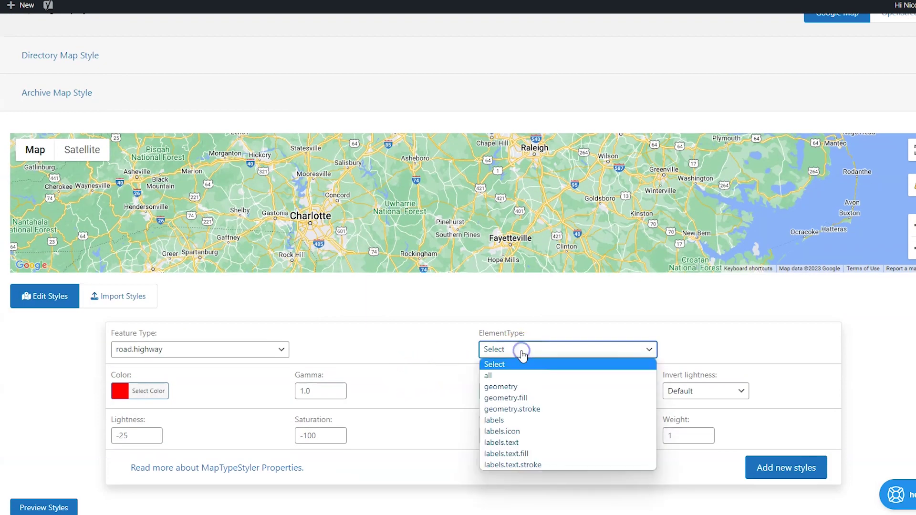
pyautogui.click(557, 408)
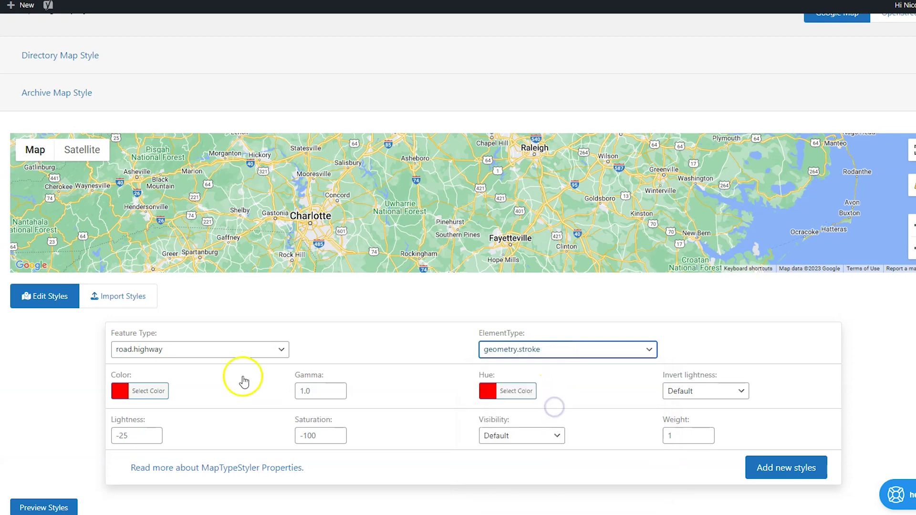
# Give the highway stroke a purple colour and dark purple hue, then add the style
pyautogui.click(149, 389)
pyautogui.click(201, 454)
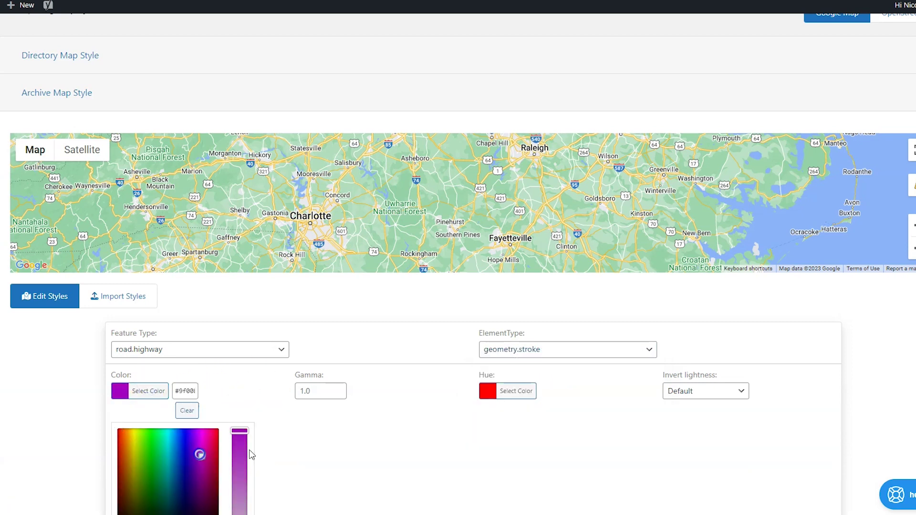
pyautogui.click(484, 394)
pyautogui.moveTo(515, 443); pyautogui.dragTo(558, 472)
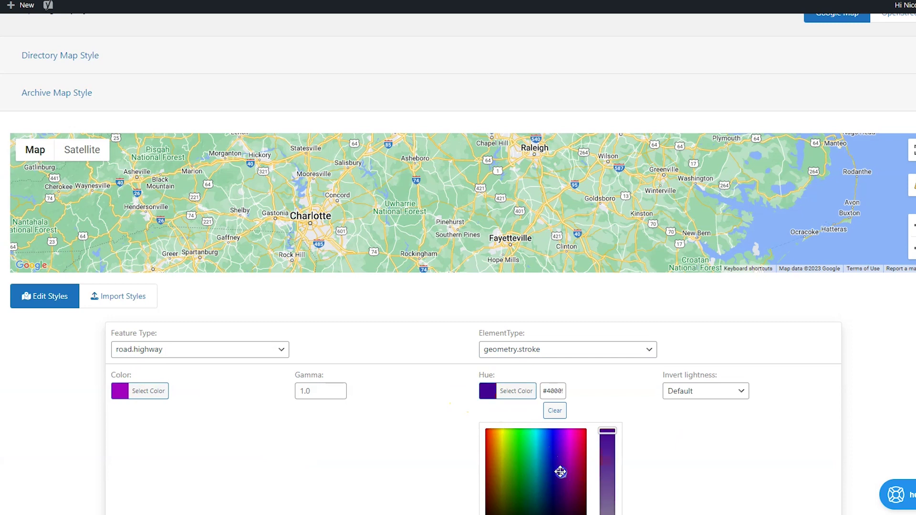
pyautogui.click(406, 399)
pyautogui.scroll(-1, 415, 390)
pyautogui.click(472, 384)
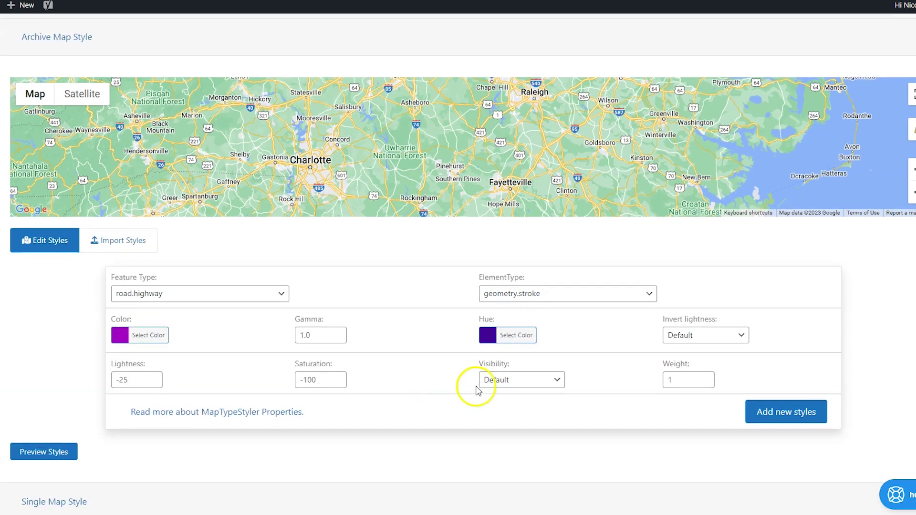
pyautogui.scroll(2, 455, 376)
pyautogui.scroll(-1, 549, 401)
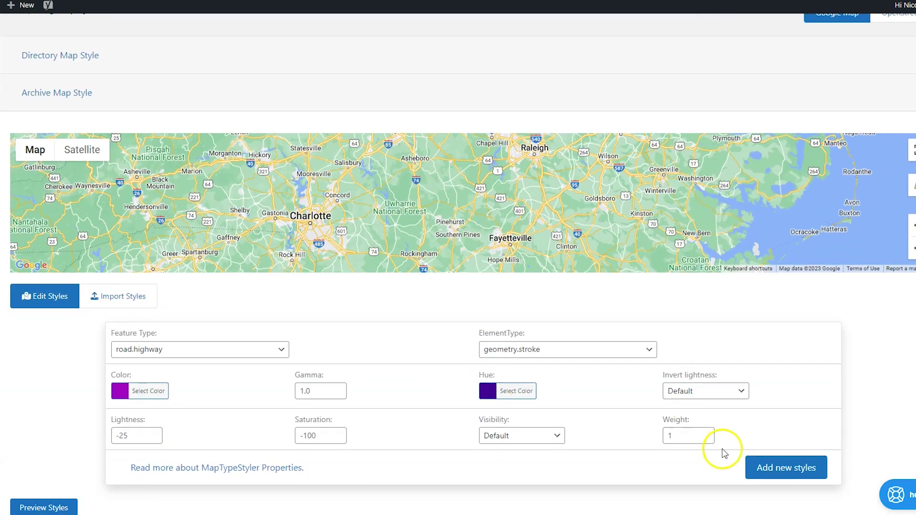
pyautogui.click(783, 473)
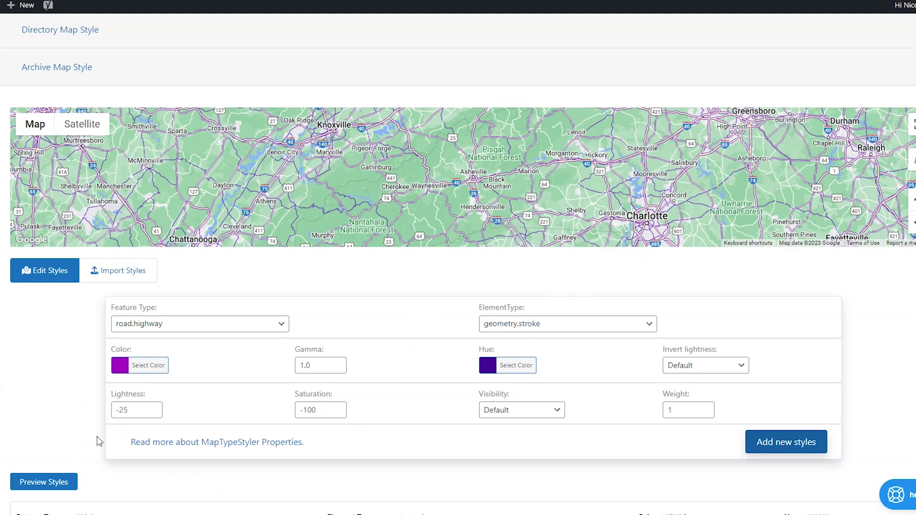
# Switch to style-array import and browse Snazzy Maps Explore Styles to the peach-and-red style
pyautogui.click(128, 277)
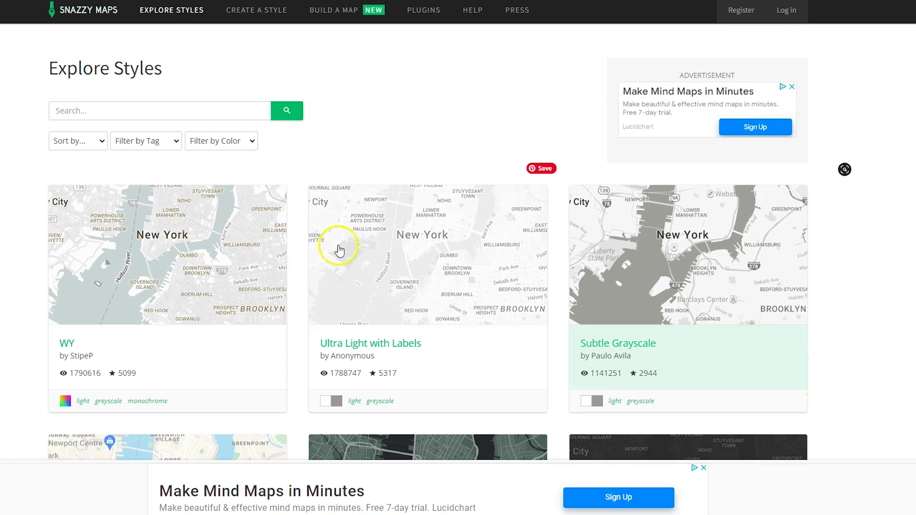
pyautogui.scroll(-5, 200, 248)
pyautogui.scroll(-10, 1, 233)
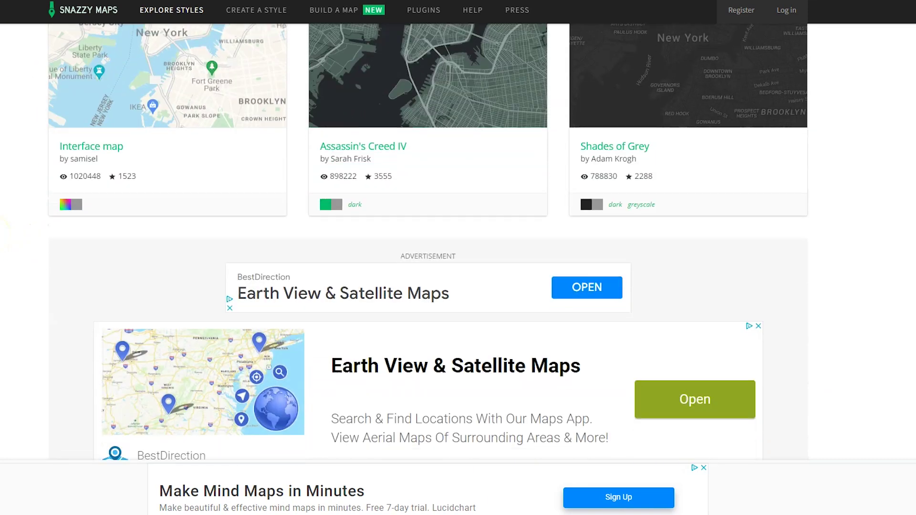
pyautogui.scroll(-7, 427, 242)
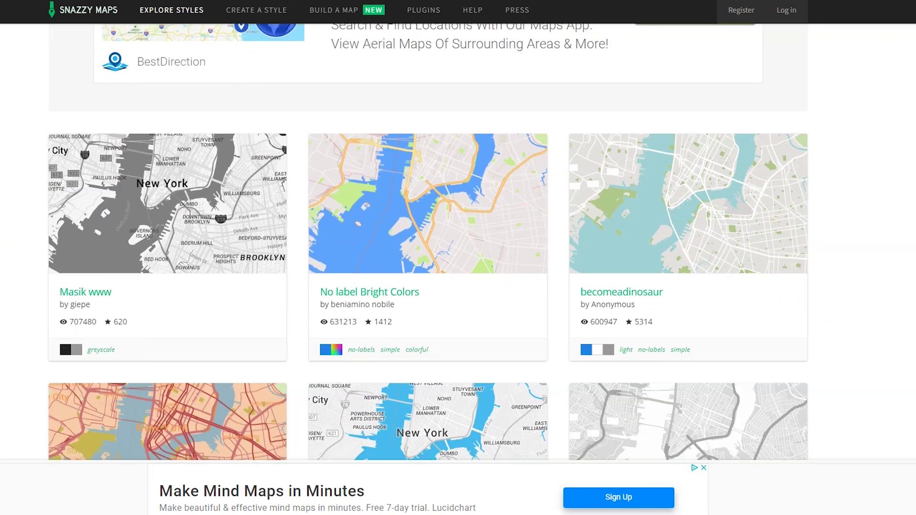
pyautogui.scroll(-1, 428, 242)
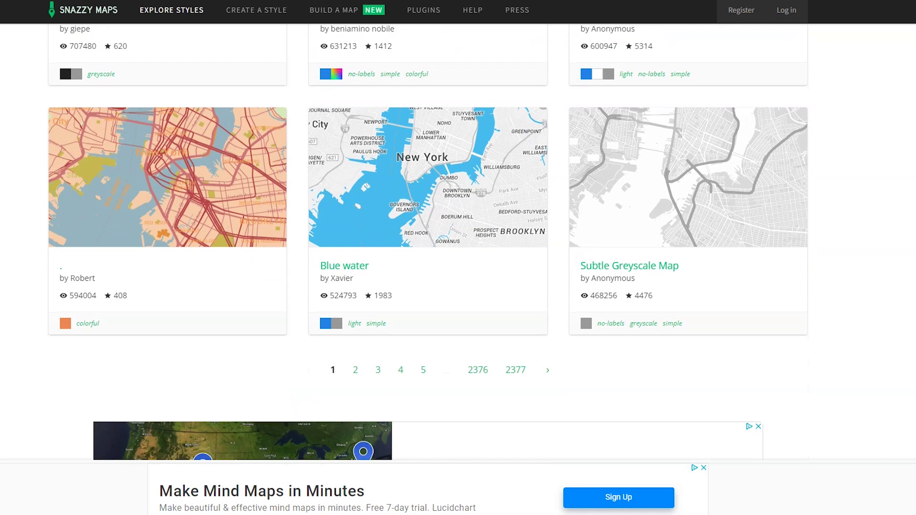
pyautogui.scroll(1, 137, 250)
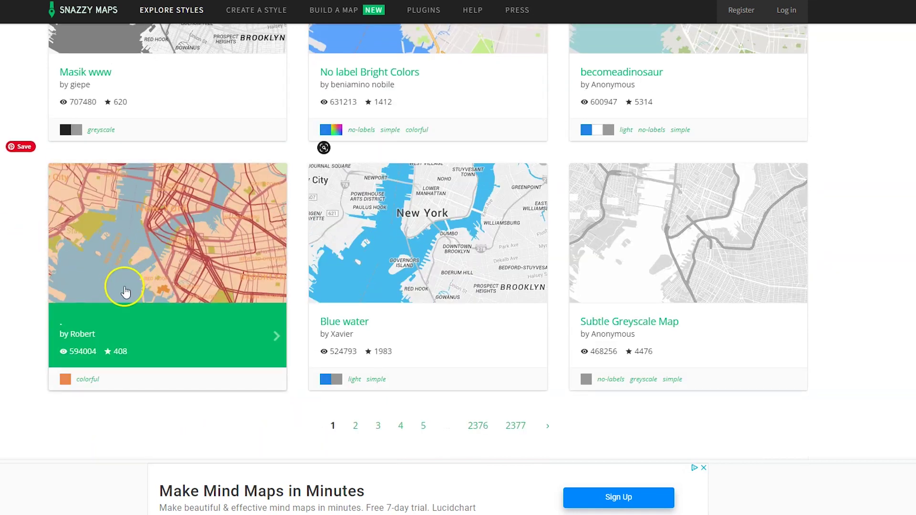
# Open the colourful peach-and-red style's page, dismissing the full-screen advertisement
pyautogui.click(117, 314)
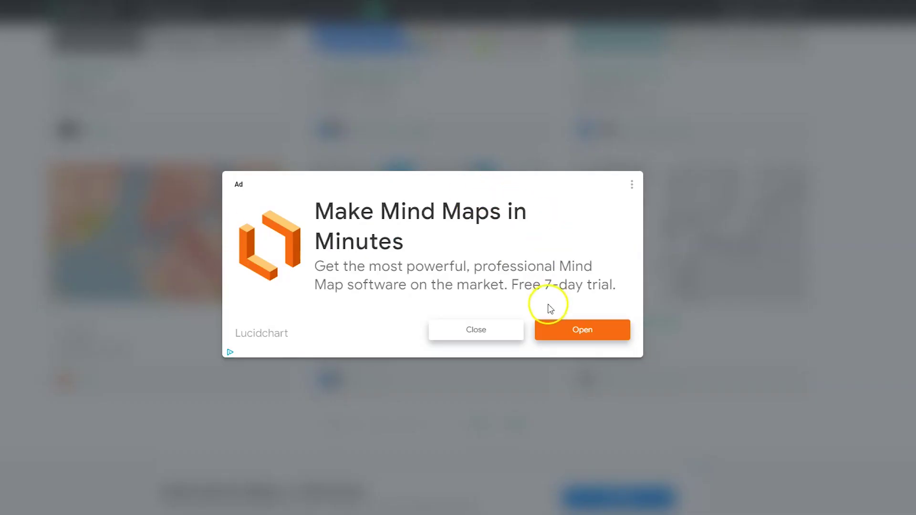
pyautogui.click(487, 334)
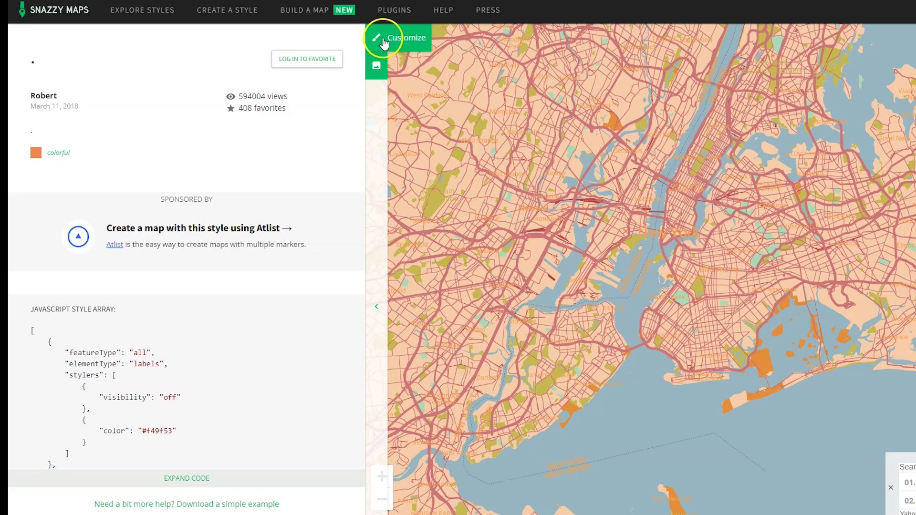
# Open the style in Customize, view its code and copy the whole JavaScript style array
pyautogui.click(376, 42)
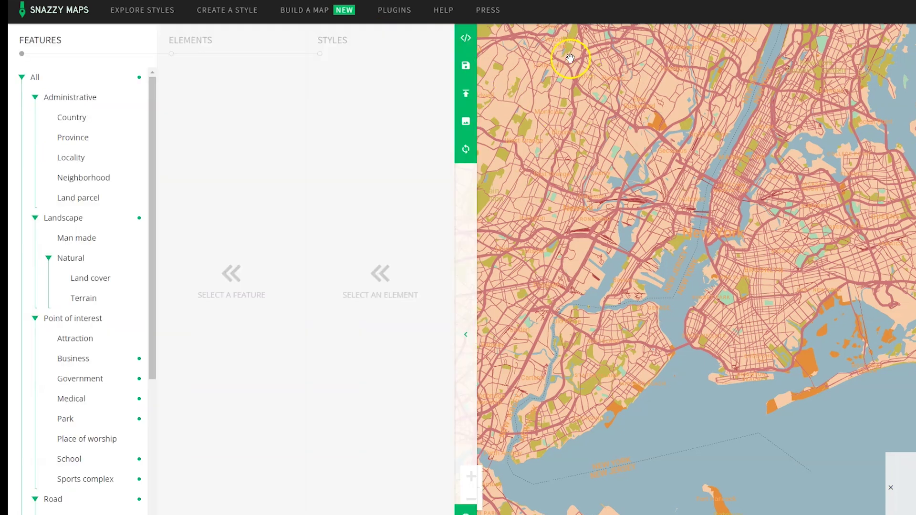
pyautogui.click(471, 43)
pyautogui.moveTo(30, 74); pyautogui.dragTo(184, 509)
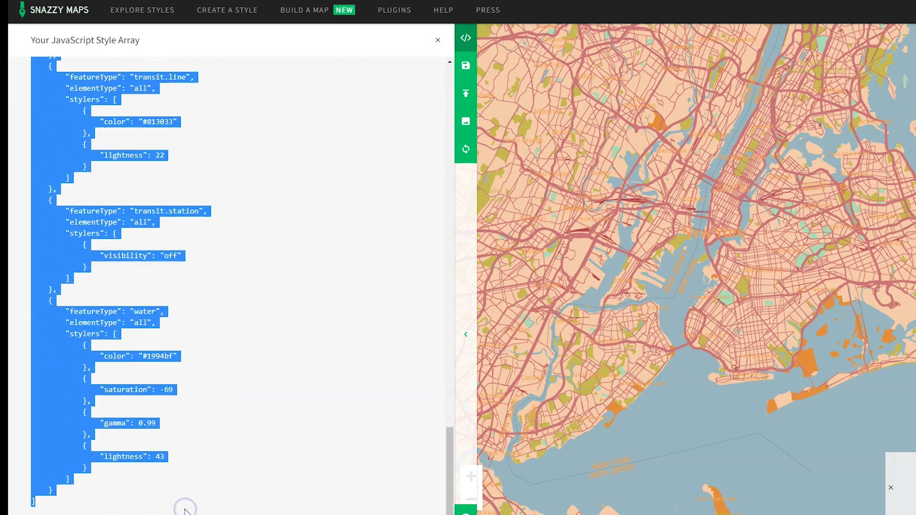
pyautogui.rightClick(100, 367)
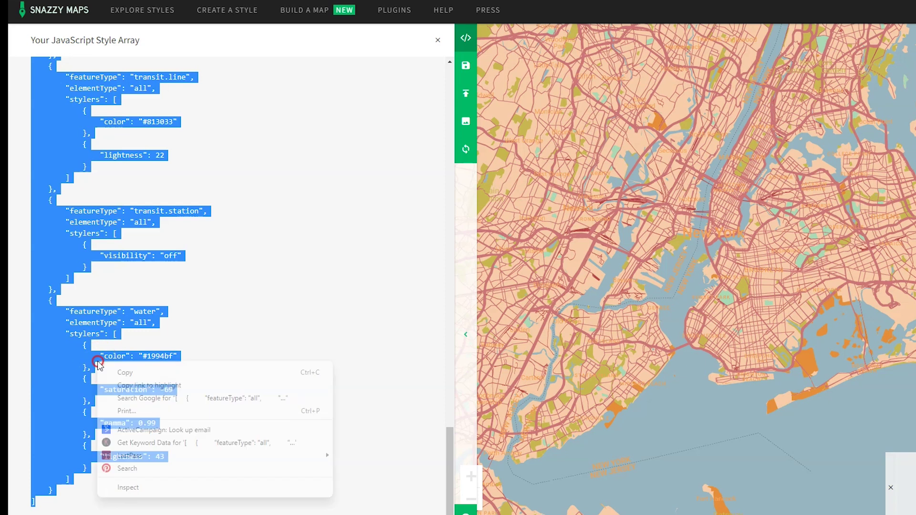
pyautogui.click(106, 371)
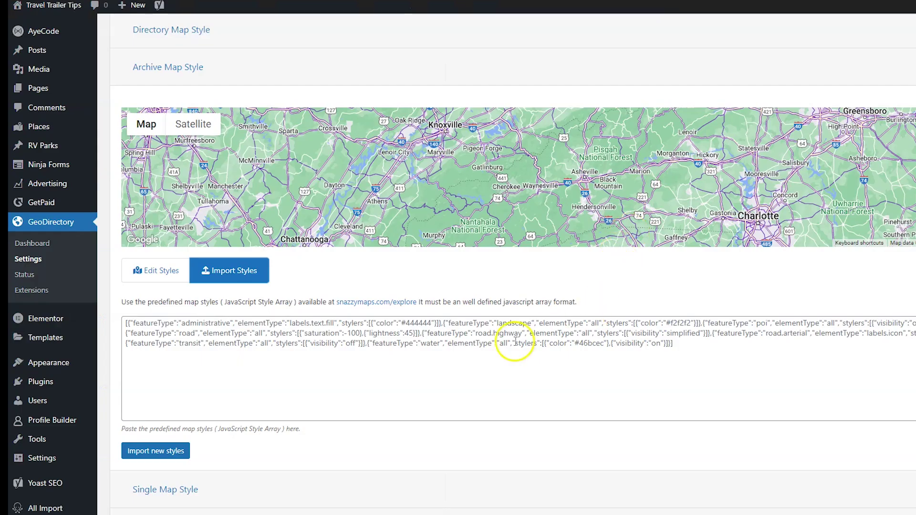
# Replace the import box contents with the copied Snazzy Maps array and import it
pyautogui.click(515, 341)
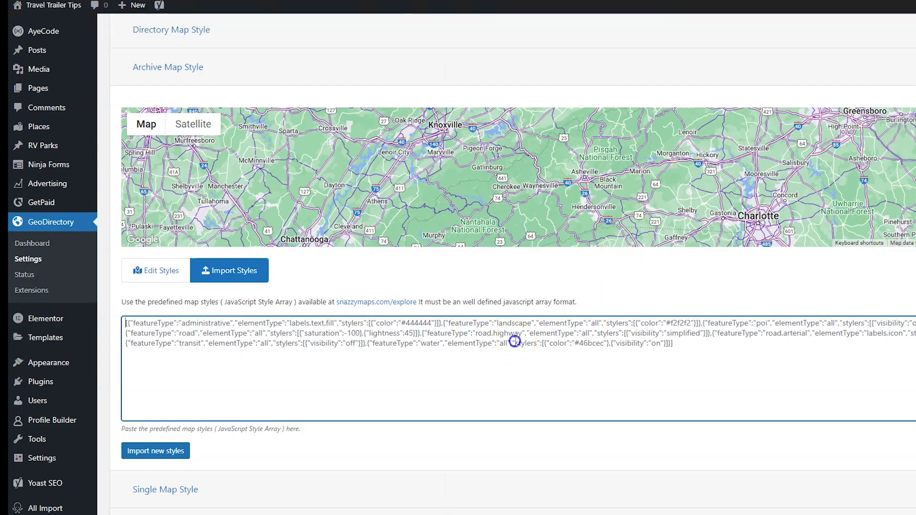
pyautogui.hotkey('ctrl', 'a')
pyautogui.hotkey('ctrl', 'v')
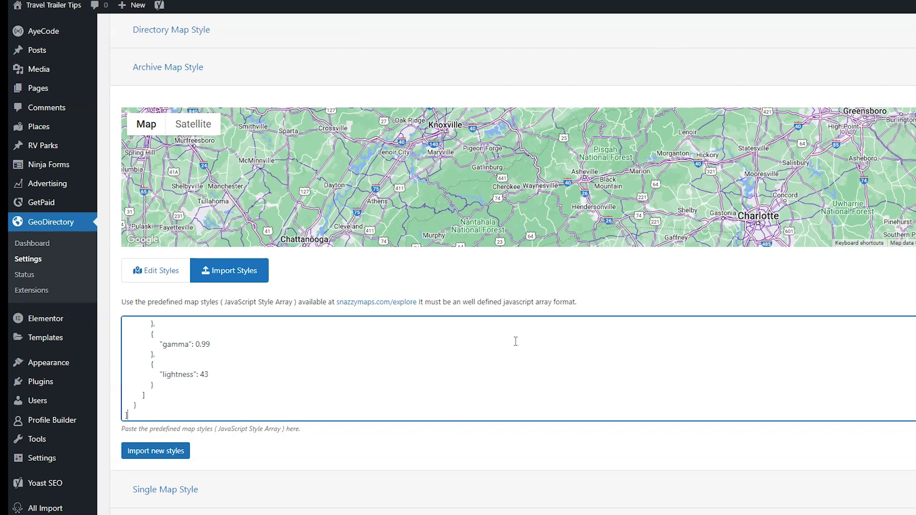
pyautogui.click(187, 453)
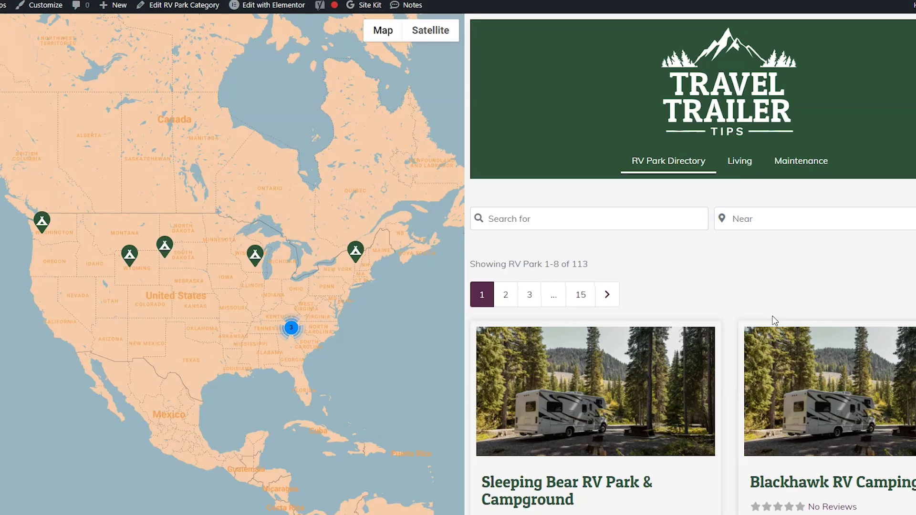
# Zoom the peach-styled RV Park Directory map into eastern Nebraska's river area
pyautogui.click(225, 322)
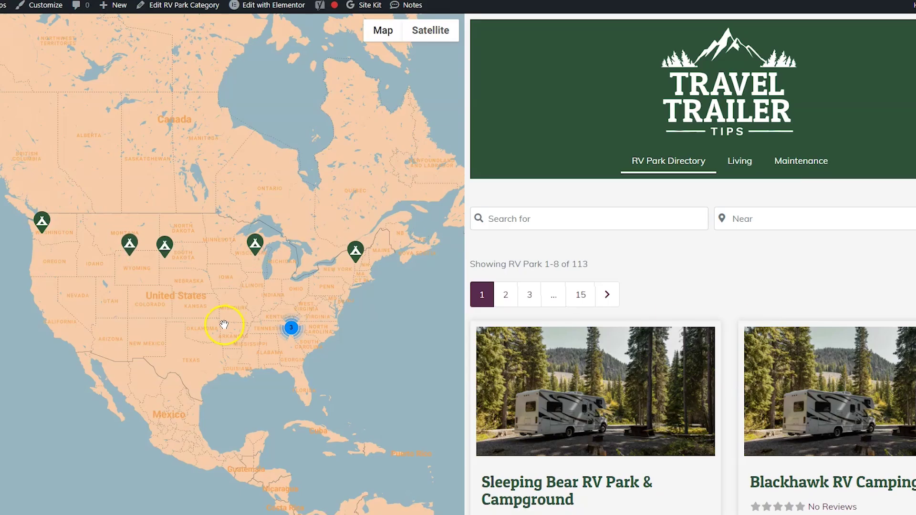
pyautogui.scroll(1, 224, 322)
pyautogui.scroll(5, 199, 271)
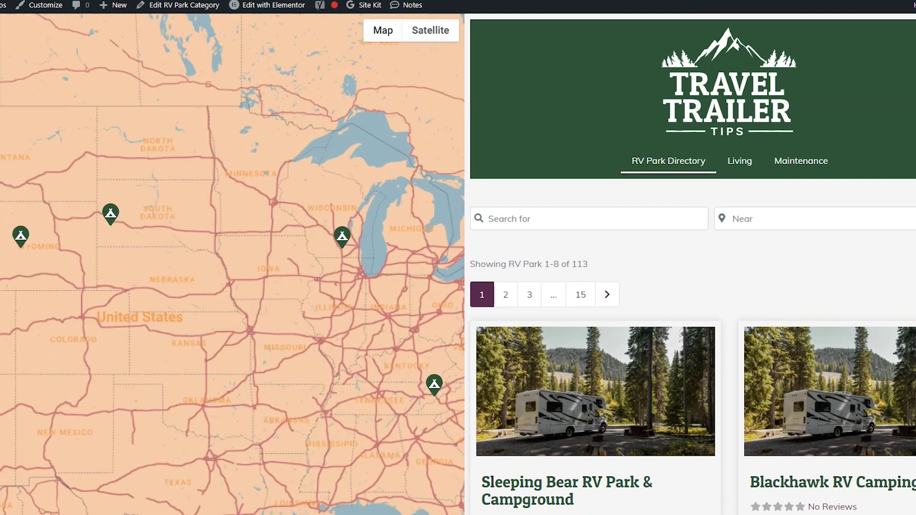
pyautogui.scroll(3, 199, 271)
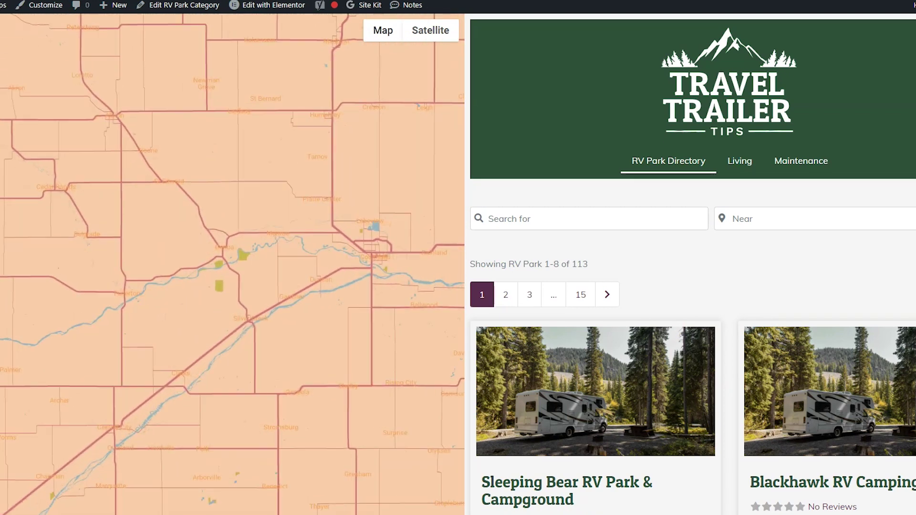